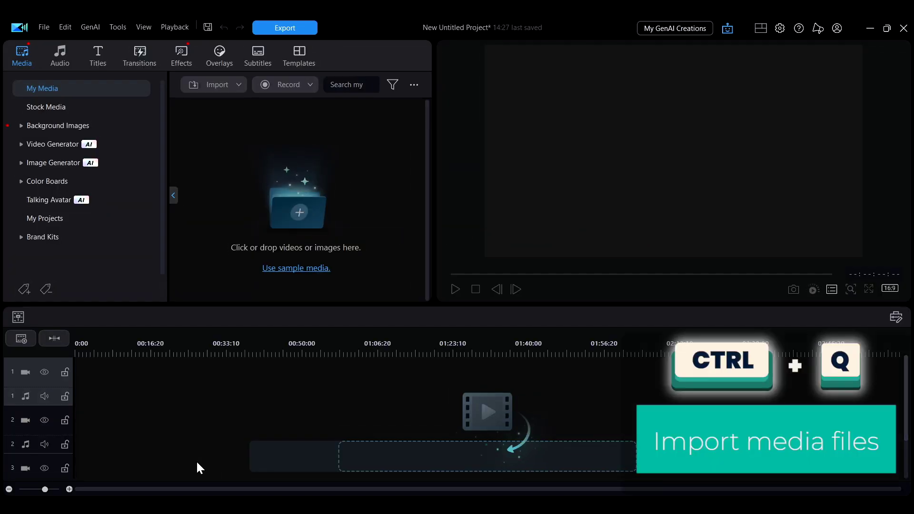
Step: Import the flower-girl video 6457766_…_HD.mp4 into the media library with Ctrl+Q
{"action": "key", "text": "ctrl+q"}
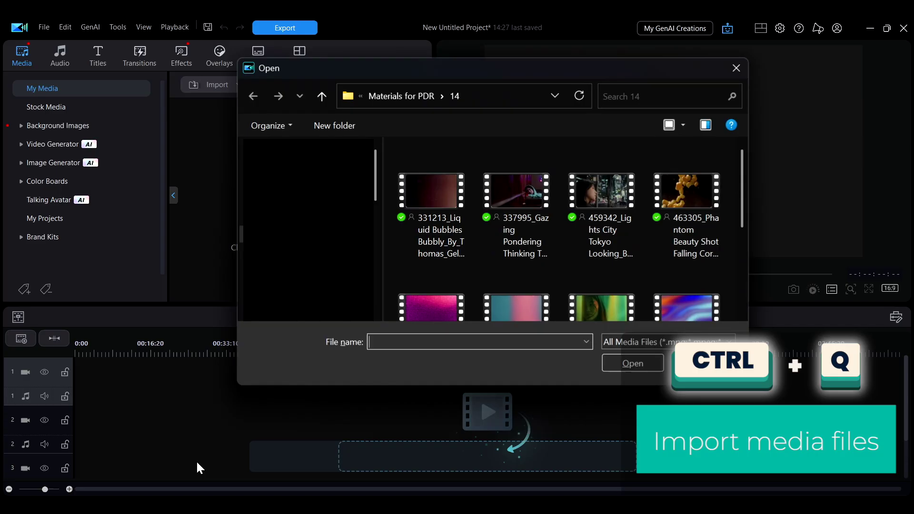
{"action": "scroll", "coordinate": [443, 263], "scroll_direction": "down", "scroll_amount": 5}
{"action": "left_click", "coordinate": [442, 264]}
{"action": "left_click", "coordinate": [623, 363]}
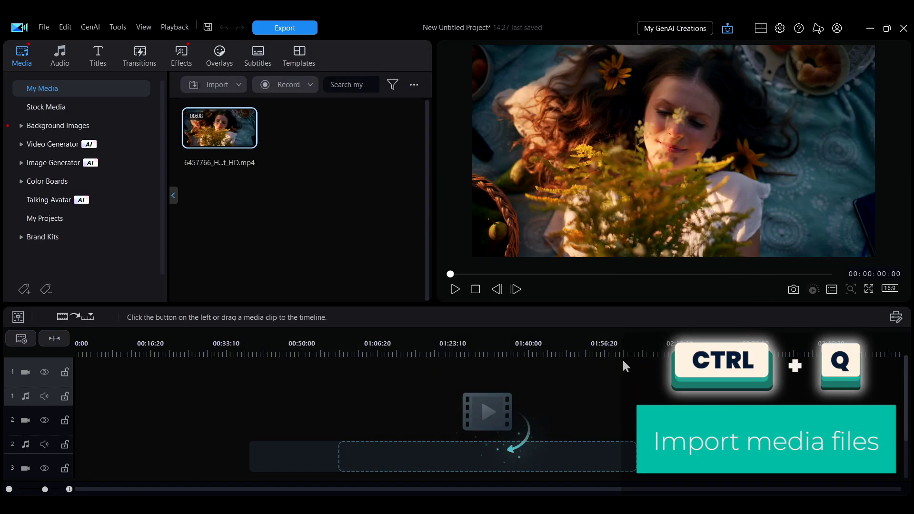
Step: Import folder 6 into the media library with Ctrl+W
{"action": "key", "text": "ctrl+w"}
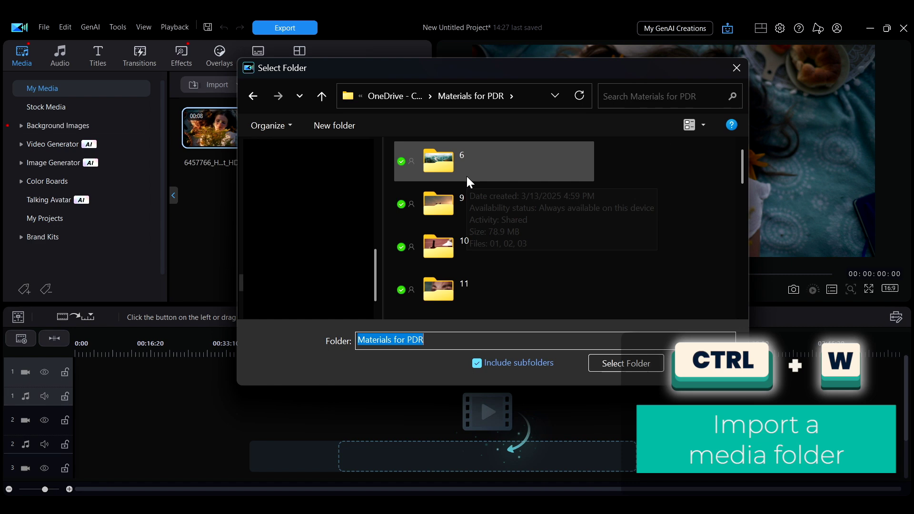
{"action": "left_click", "coordinate": [475, 164]}
{"action": "left_click", "coordinate": [635, 366]}
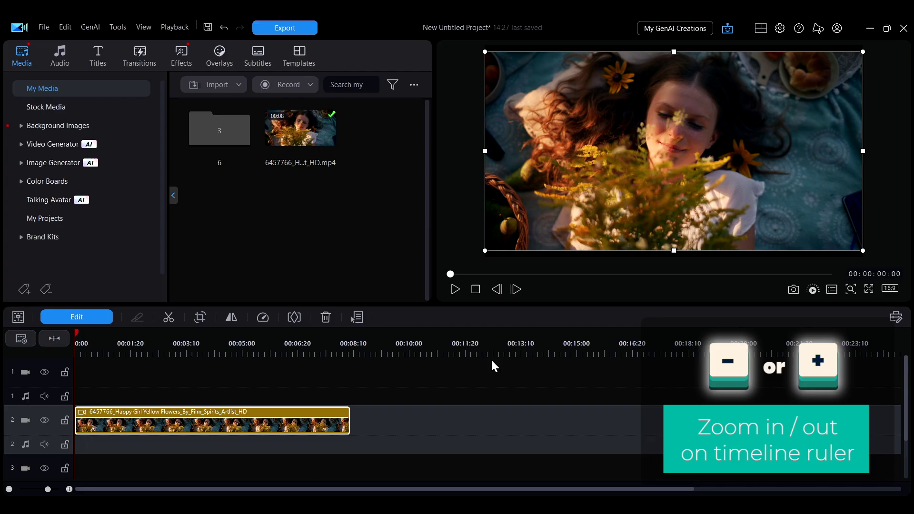
Step: Zoom the timeline out with minus, then in twice with plus
{"action": "key", "text": "minus"}
{"action": "key", "text": "minus"}
{"action": "key", "text": "minus"}
{"action": "key", "text": "plus"}
{"action": "key", "text": "plus"}
{"action": "key", "text": "plus"}
{"action": "key", "text": "plus"}
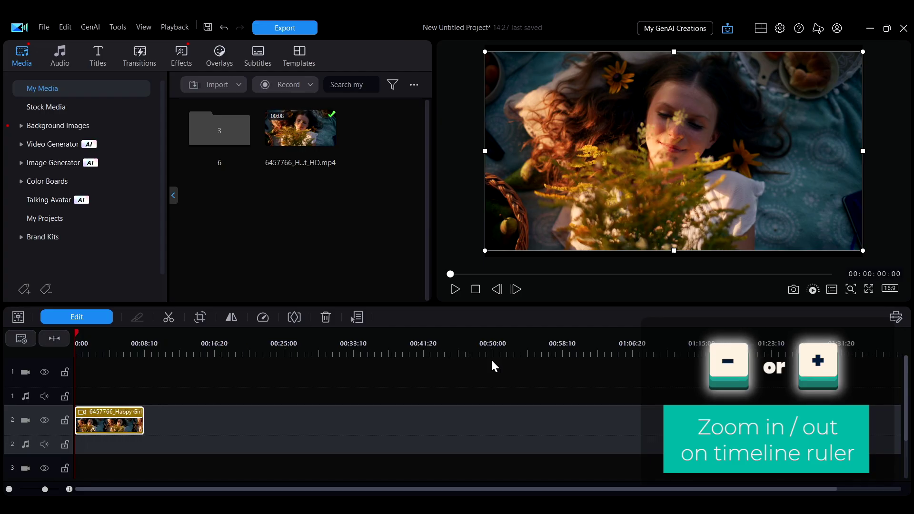
{"action": "key", "text": "plus"}
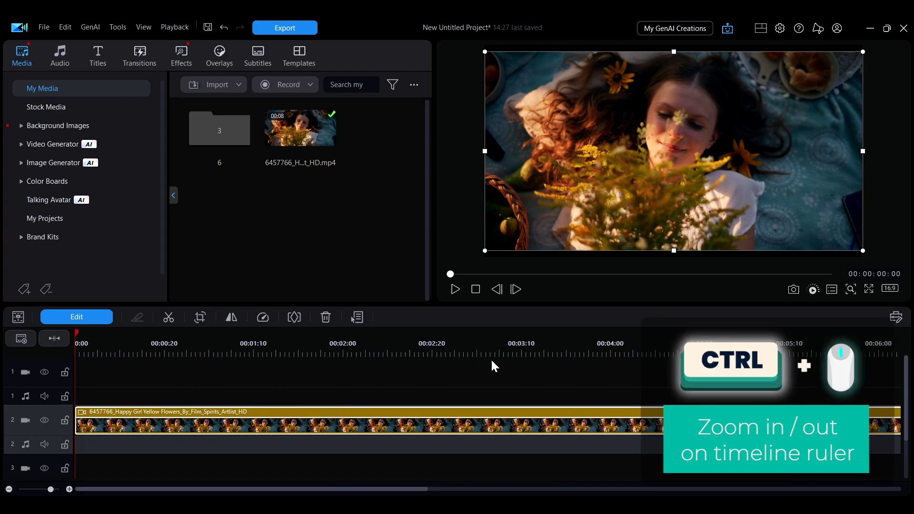
Step: Scroll the timeline up, down, left and right to browse the tracks
{"action": "scroll", "coordinate": [496, 396], "scroll_direction": "down", "scroll_amount": 4}
{"action": "scroll", "coordinate": [498, 399], "scroll_direction": "up", "scroll_amount": 4}
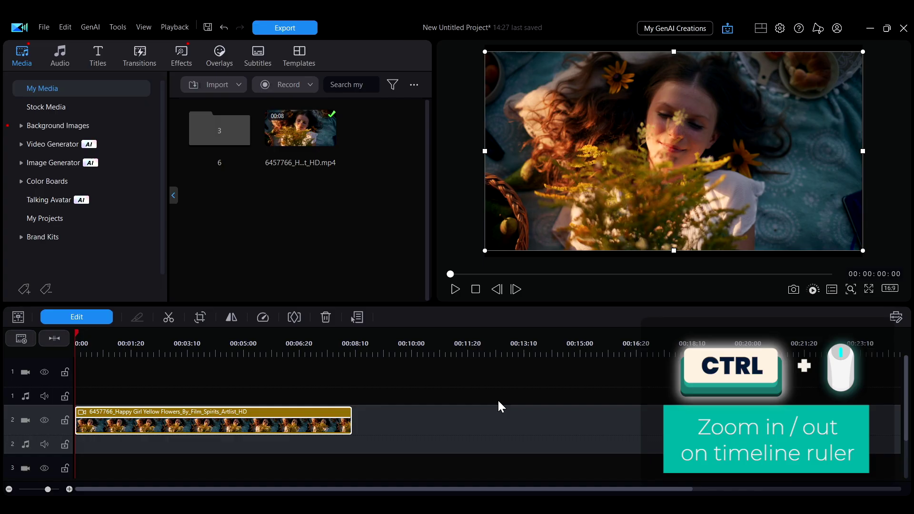
{"action": "scroll", "coordinate": [498, 400], "scroll_direction": "down", "scroll_amount": 4}
{"action": "scroll", "coordinate": [499, 399], "scroll_direction": "up", "scroll_amount": 4}
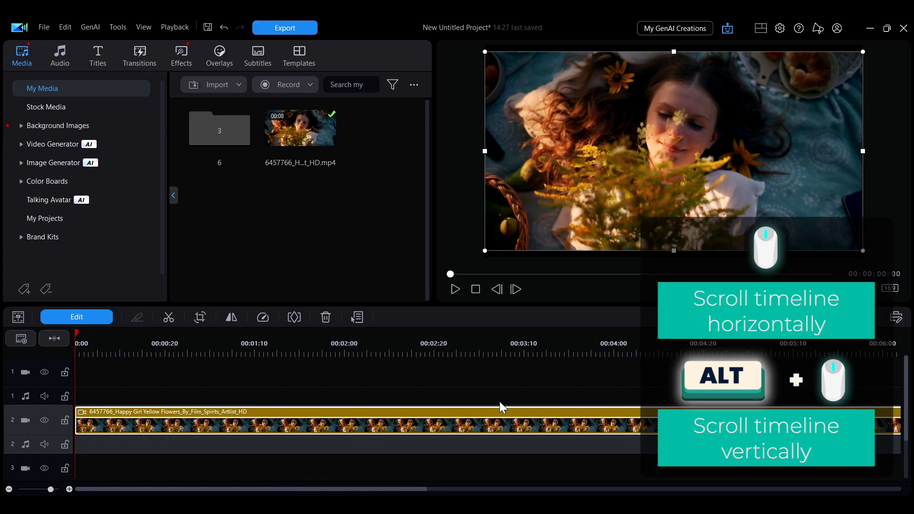
{"action": "scroll", "coordinate": [498, 401], "scroll_direction": "right", "scroll_amount": 3}
{"action": "scroll", "coordinate": [499, 402], "scroll_direction": "left", "scroll_amount": 4}
{"action": "scroll", "coordinate": [498, 401], "scroll_direction": "down", "scroll_amount": 2}
{"action": "scroll", "coordinate": [499, 399], "scroll_direction": "up", "scroll_amount": 2}
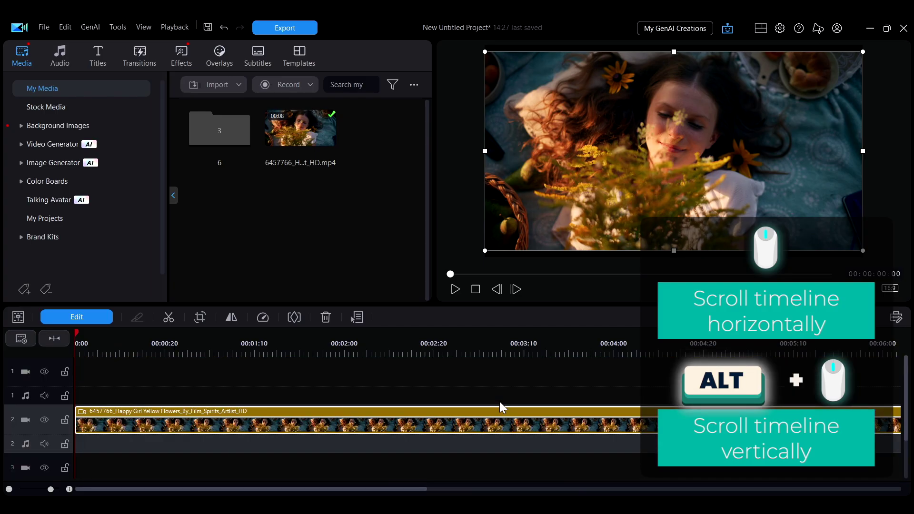
{"action": "scroll", "coordinate": [498, 401], "scroll_direction": "down", "scroll_amount": 2}
{"action": "scroll", "coordinate": [499, 399], "scroll_direction": "up", "scroll_amount": 2}
Step: Save the project as ep35 in the Desktop files folder
{"action": "key", "text": "ctrl+s"}
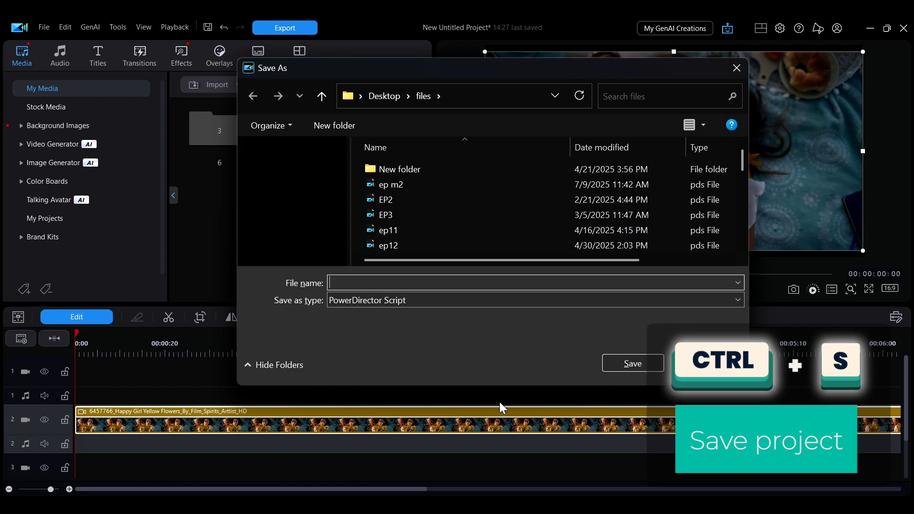
{"action": "type", "text": "ep35"}
{"action": "left_click", "coordinate": [636, 365]}
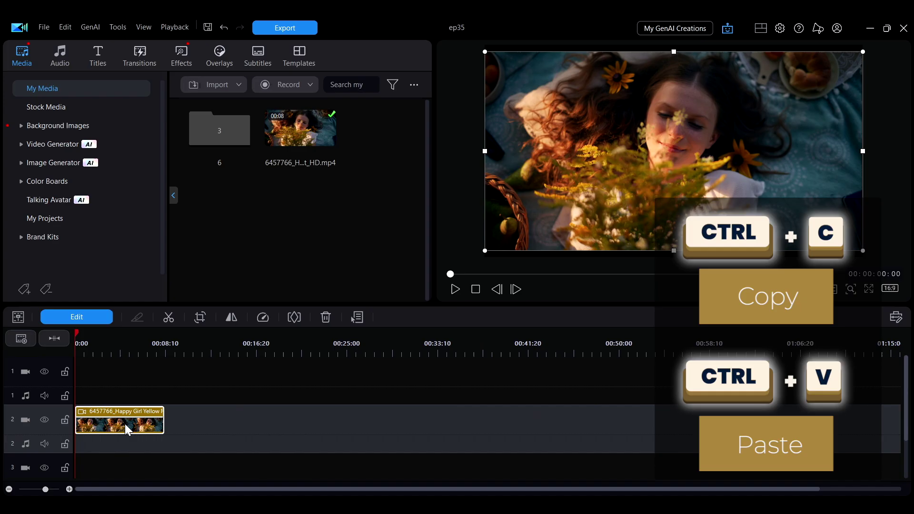
Step: Paste a copy of the flower-girl clip at 00:14 on track 2 and duplicate it onto track 1
{"action": "left_click", "coordinate": [237, 344]}
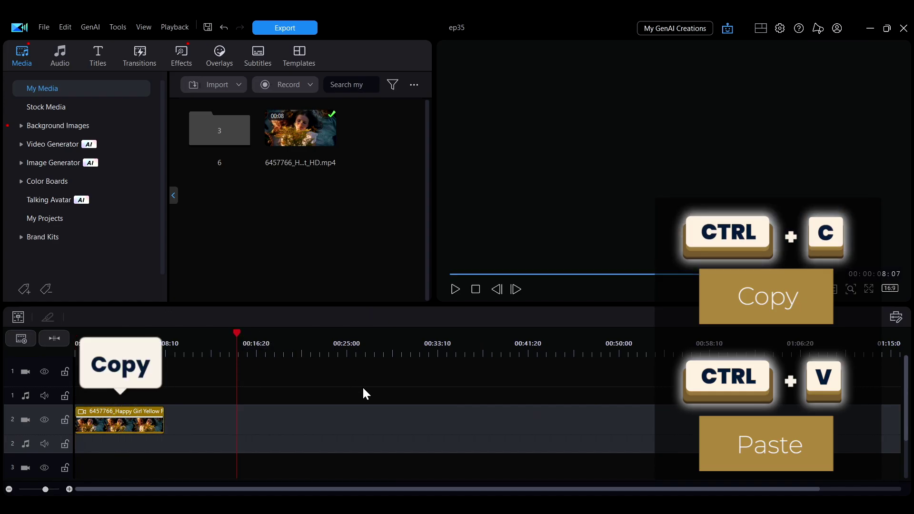
{"action": "key", "text": "ctrl+v"}
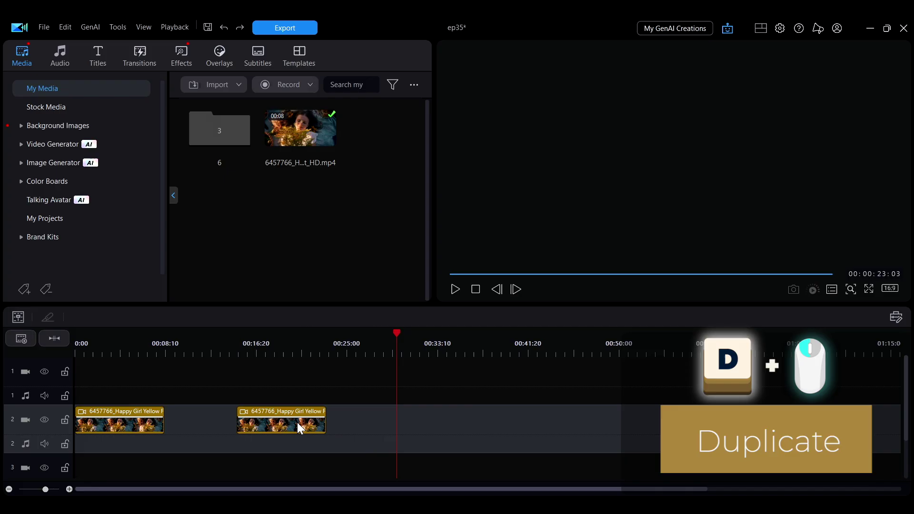
{"action": "left_click", "coordinate": [301, 426]}
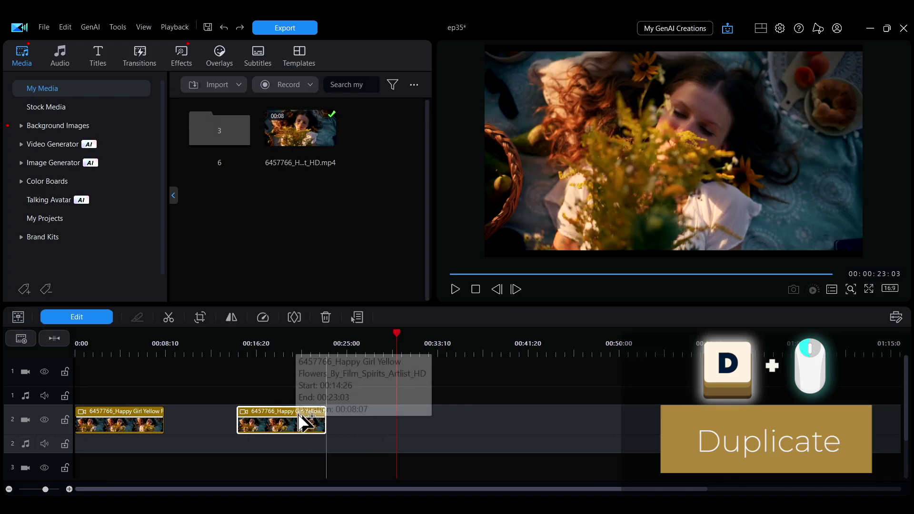
{"action": "left_click_drag", "start_coordinate": [301, 424], "coordinate": [293, 387]}
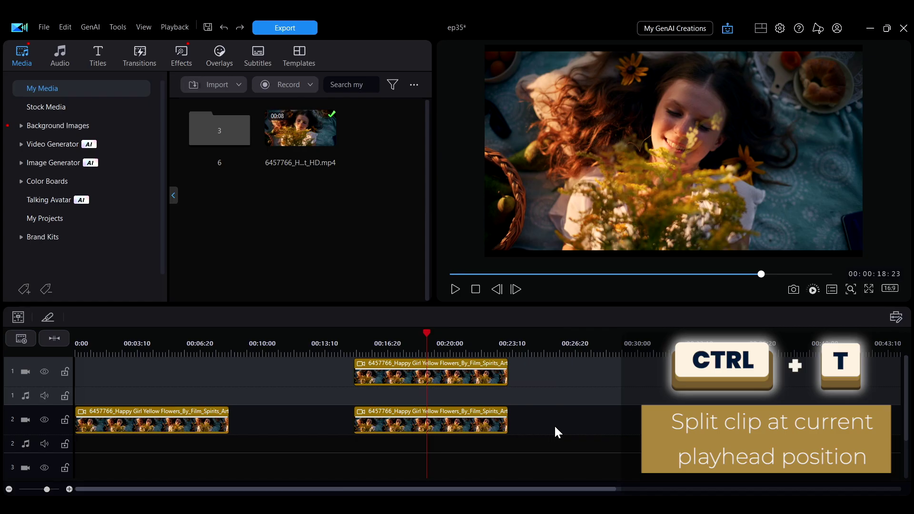
Step: Split both stacked clips at about 00:21, then split the later track-1 piece again
{"action": "left_click", "coordinate": [547, 370]}
{"action": "key", "text": "ctrl+t"}
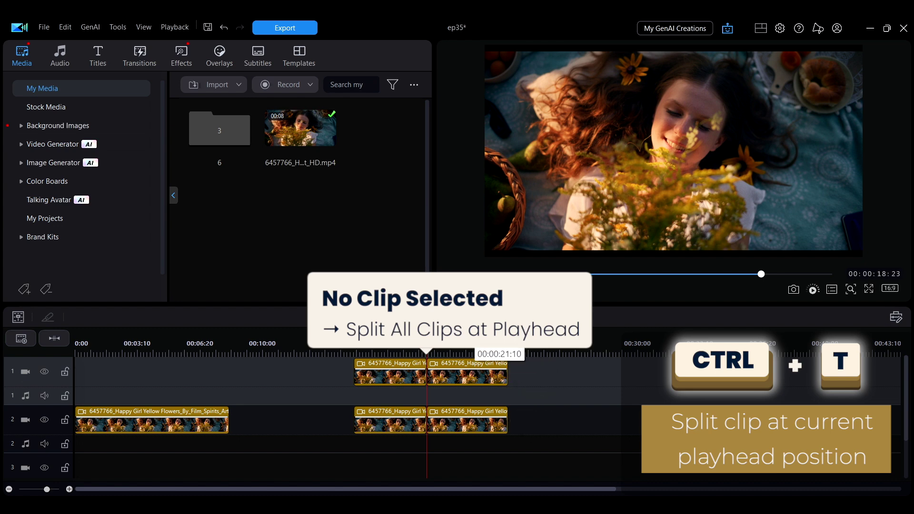
{"action": "left_click", "coordinate": [465, 341]}
{"action": "left_click", "coordinate": [466, 375]}
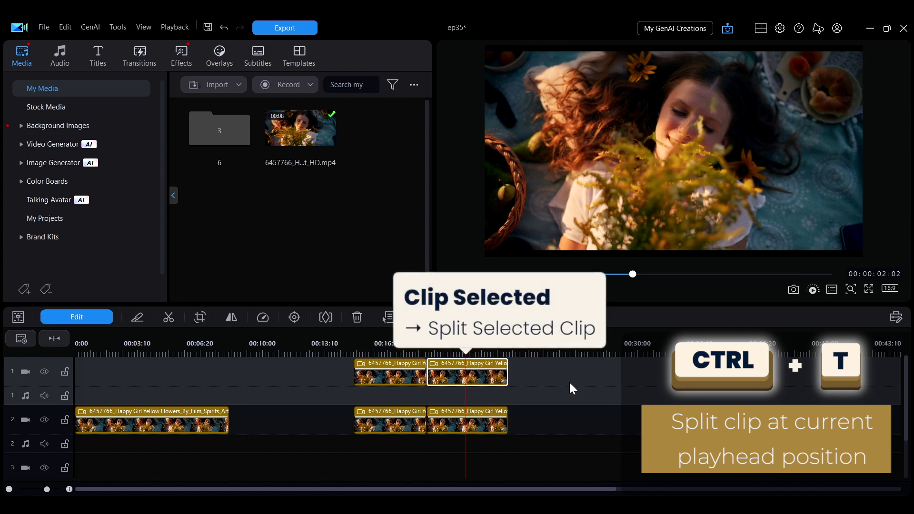
{"action": "key", "text": "ctrl+t"}
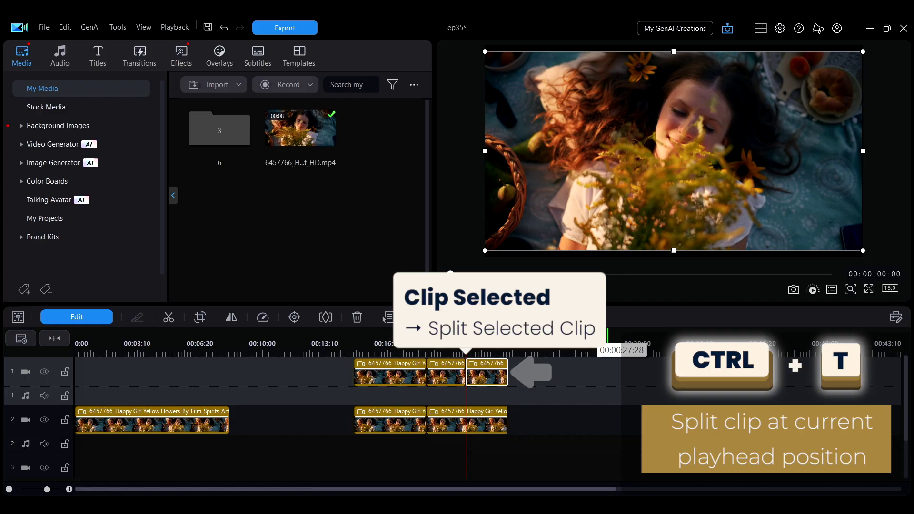
{"action": "left_click", "coordinate": [584, 334]}
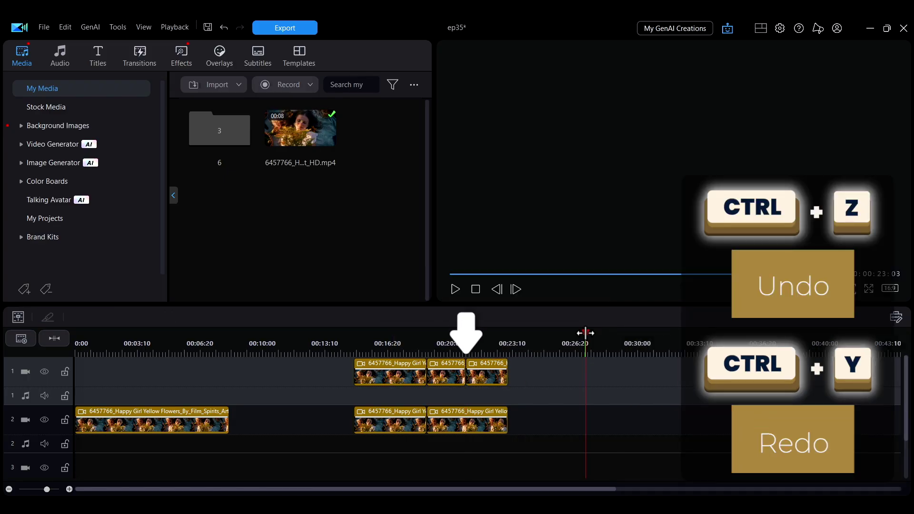
Step: Undo the last split and redo it
{"action": "key", "text": "ctrl+z"}
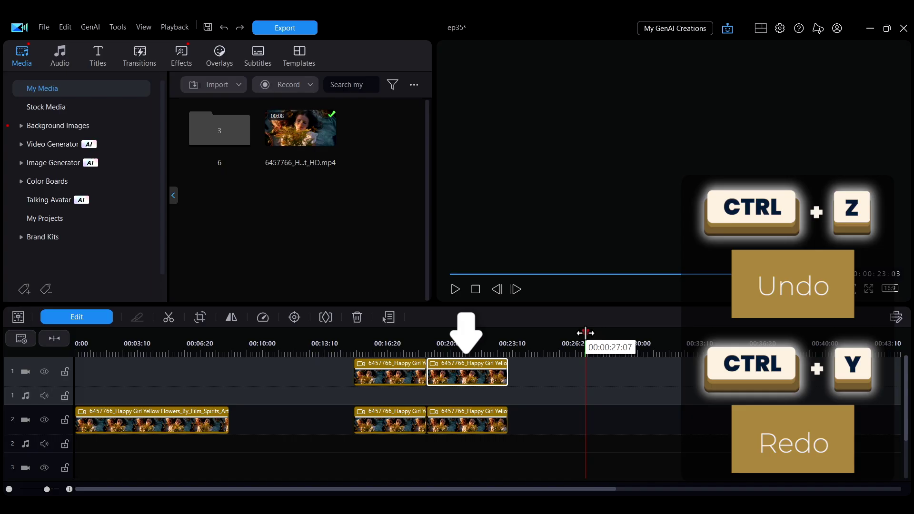
{"action": "key", "text": "ctrl+y"}
{"action": "scroll", "coordinate": [585, 332], "scroll_direction": "up", "scroll_amount": 3}
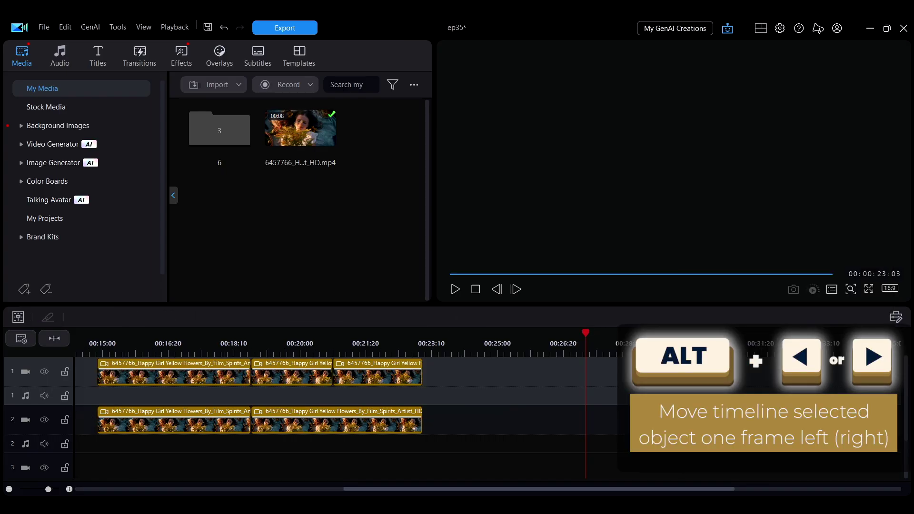
Step: Nudge the third track-1 piece later with Alt+Right, then one frame back with Alt+Left
{"action": "left_click", "coordinate": [399, 375]}
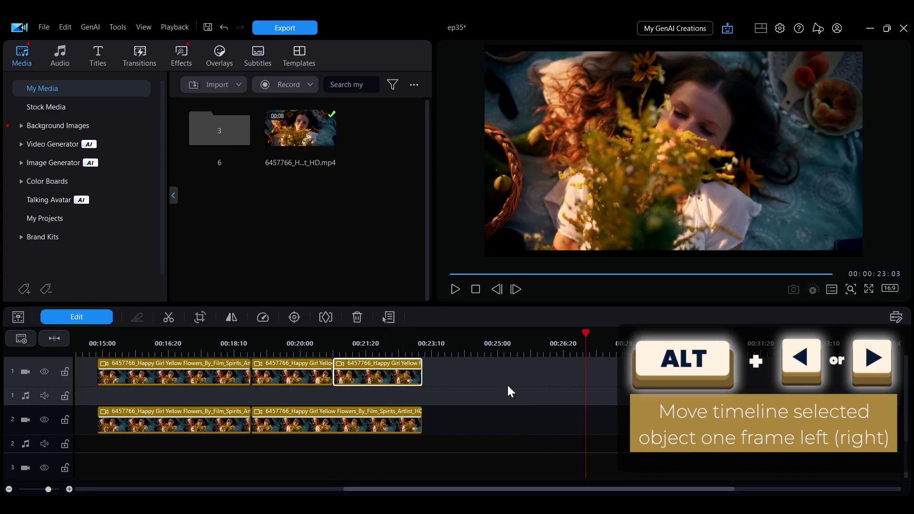
{"action": "key", "text": "alt+Right"}
{"action": "key", "text": "alt+Right"}
{"action": "key", "text": "alt+Right"}
{"action": "key", "text": "alt+Right"}
{"action": "key", "text": "alt+Right"}
{"action": "key", "text": "alt+Right"}
{"action": "key", "text": "alt+Right"}
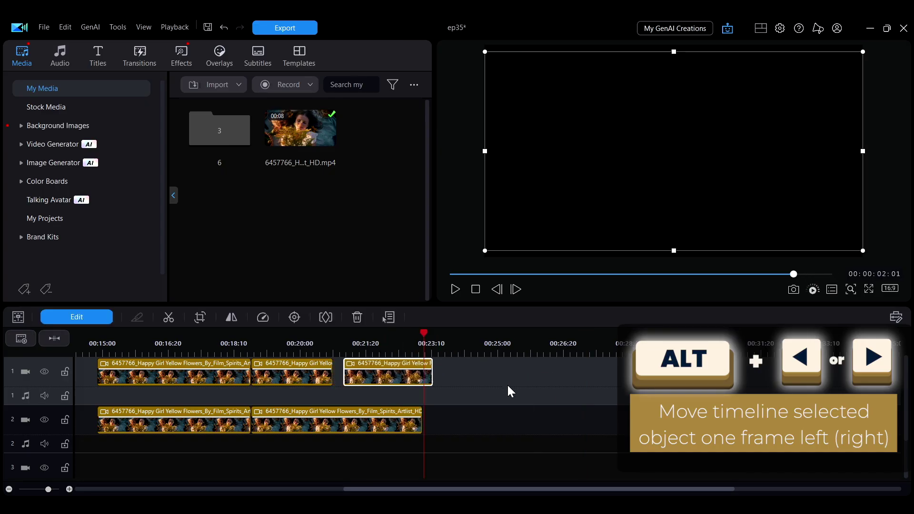
{"action": "key", "text": "alt+Right"}
{"action": "key", "text": "alt+Right"}
{"action": "key", "text": "alt+Left"}
{"action": "key", "text": "alt+Left"}
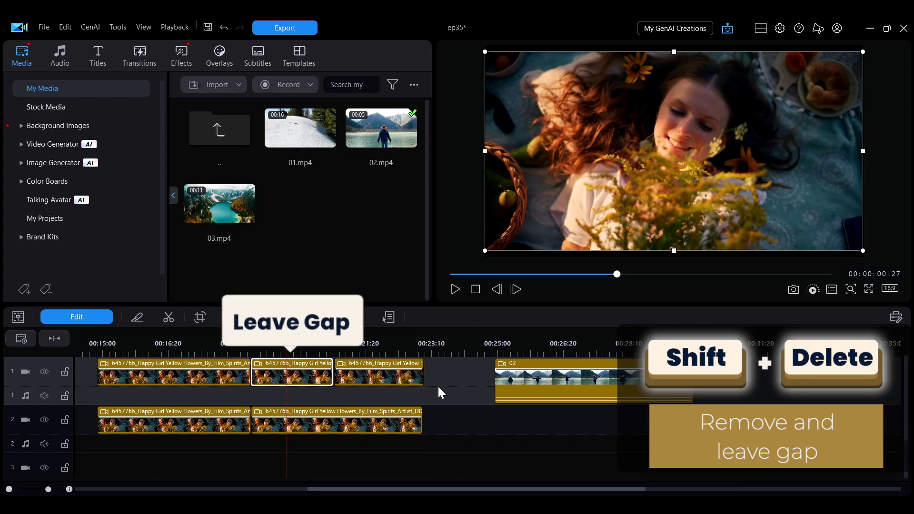
Step: Remove the middle track-1 piece with Shift+Delete, leaving a gap, then undo to restore it
{"action": "key", "text": "shift+Delete"}
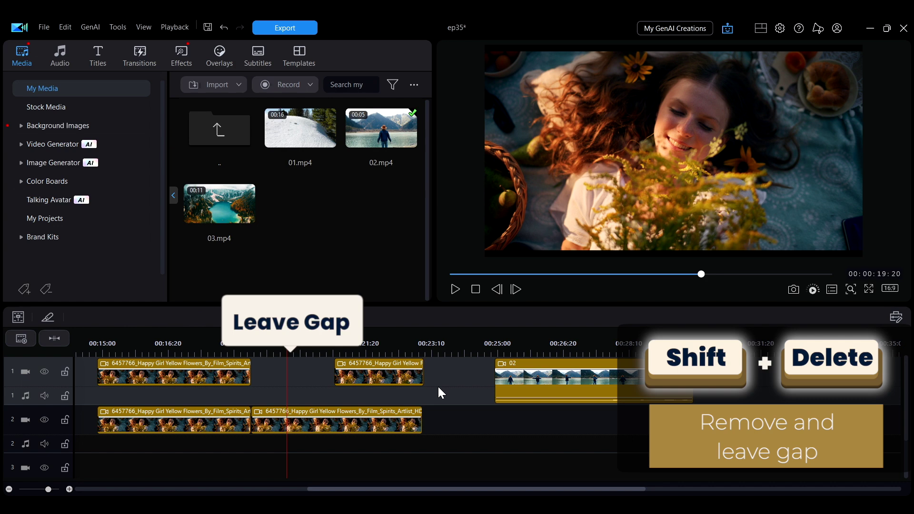
{"action": "key", "text": "ctrl+z"}
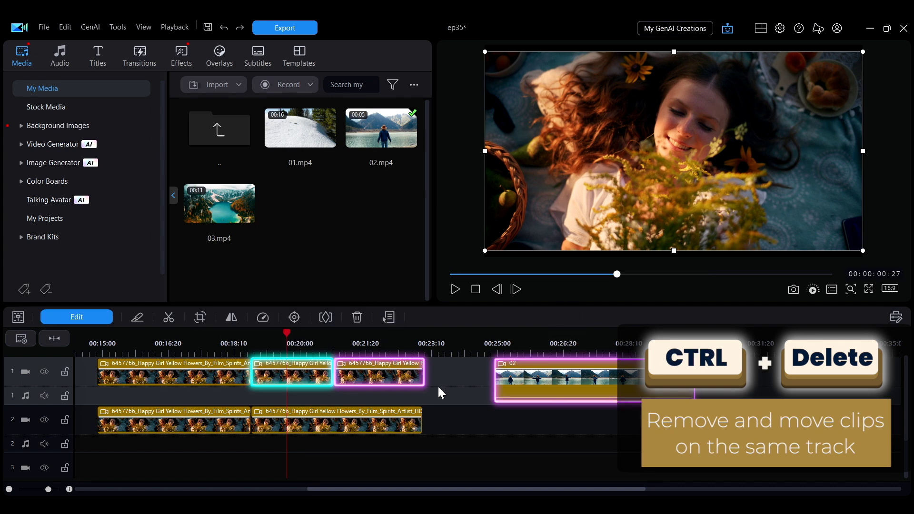
Step: Remove the middle piece with Ctrl+Delete, select all clips, then play and pause the timeline
{"action": "key", "text": "ctrl+Delete"}
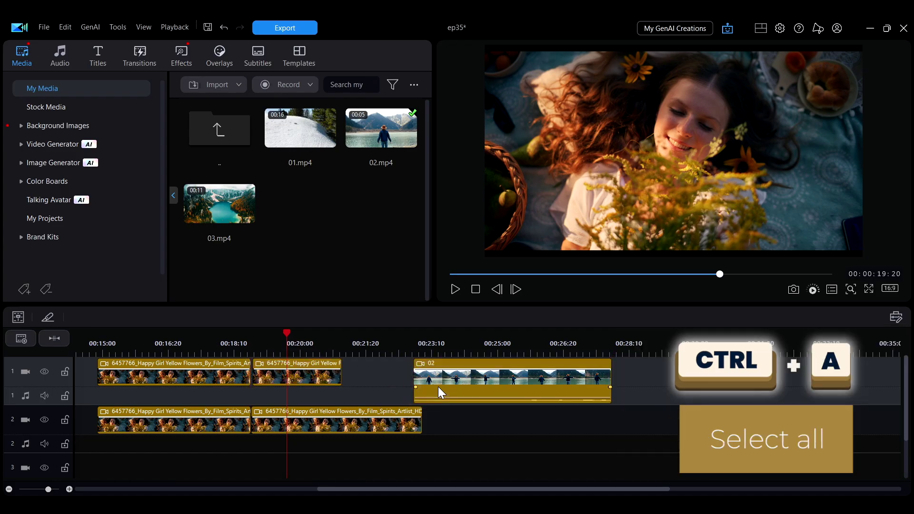
{"action": "key", "text": "ctrl+a"}
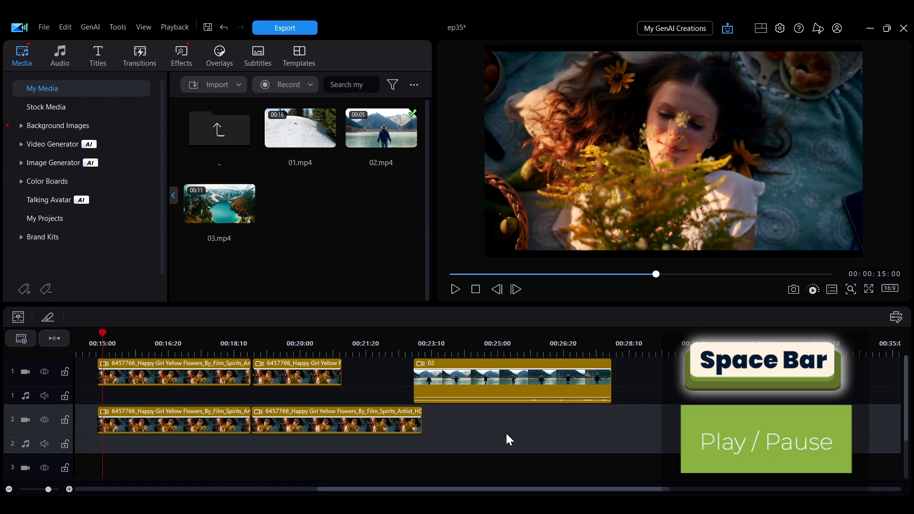
{"action": "key", "text": "space"}
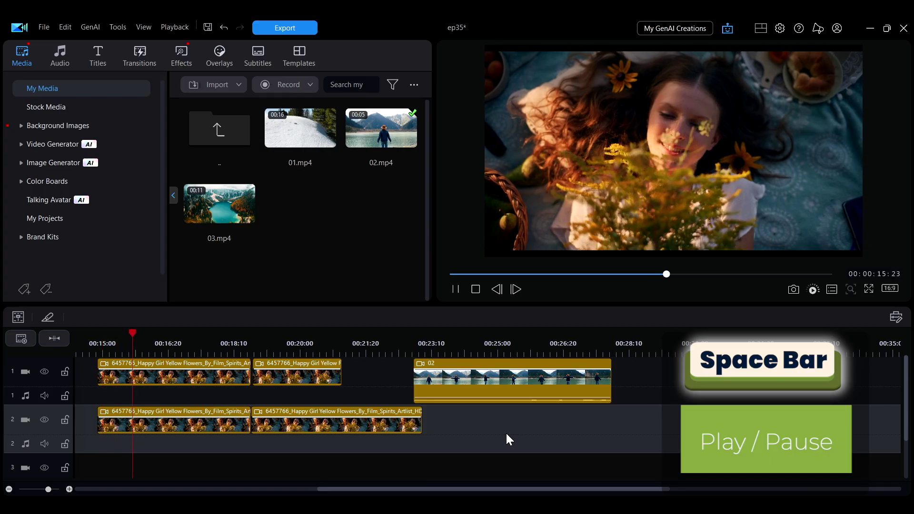
{"action": "key", "text": "space"}
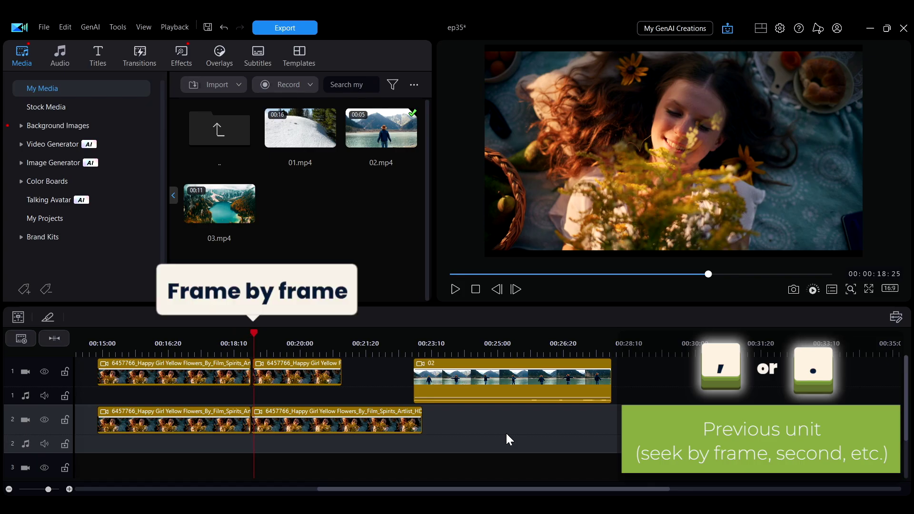
Step: Step the playhead one frame forward, then two frames back, to about 00:00:18:25
{"action": "key", "text": "period"}
{"action": "key", "text": "period"}
{"action": "key", "text": "period"}
{"action": "key", "text": "period"}
{"action": "key", "text": "period"}
{"action": "key", "text": "period"}
{"action": "key", "text": "period"}
{"action": "key", "text": "period"}
{"action": "key", "text": "period"}
{"action": "key", "text": "comma"}
{"action": "key", "text": "comma"}
{"action": "key", "text": "comma"}
{"action": "key", "text": "comma"}
{"action": "key", "text": "comma"}
{"action": "key", "text": "comma"}
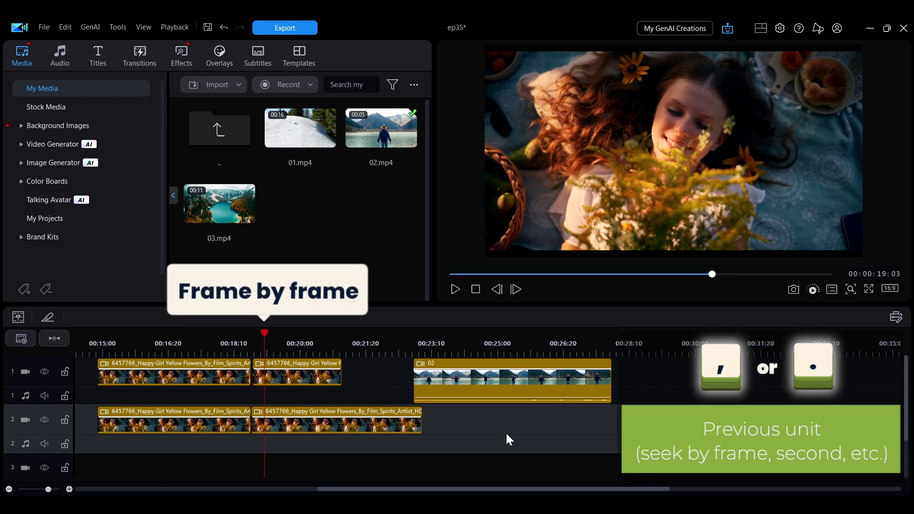
{"action": "key", "text": "comma"}
{"action": "key", "text": "comma"}
{"action": "key", "text": "comma"}
{"action": "key", "text": "comma"}
{"action": "key", "text": "comma"}
{"action": "key", "text": "comma"}
{"action": "key", "text": "comma"}
{"action": "key", "text": "comma"}
{"action": "key", "text": "comma"}
{"action": "key", "text": "comma"}
{"action": "key", "text": "comma"}
{"action": "key", "text": "comma"}
{"action": "key", "text": "comma"}
{"action": "key", "text": "comma"}
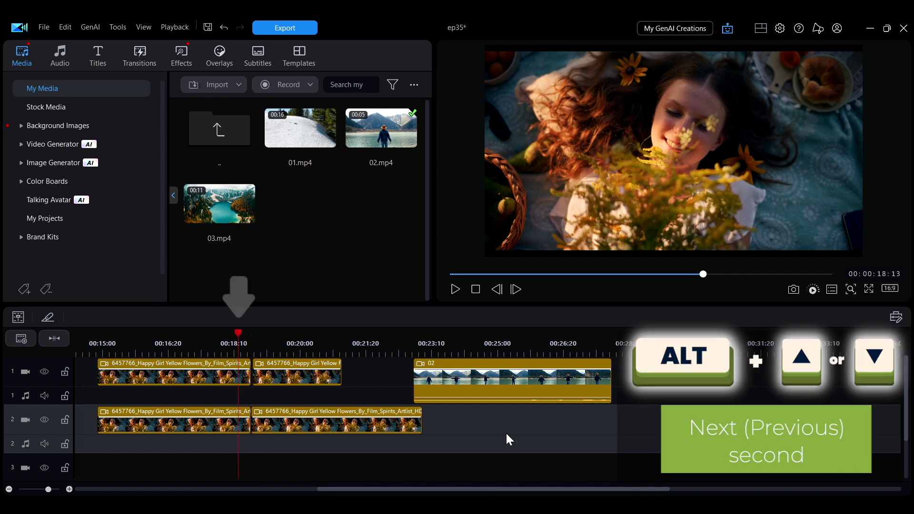
Step: Seek the playhead forward three seconds into the lake clip with Alt+Up
{"action": "key", "text": "alt+Up"}
{"action": "key", "text": "alt+Up"}
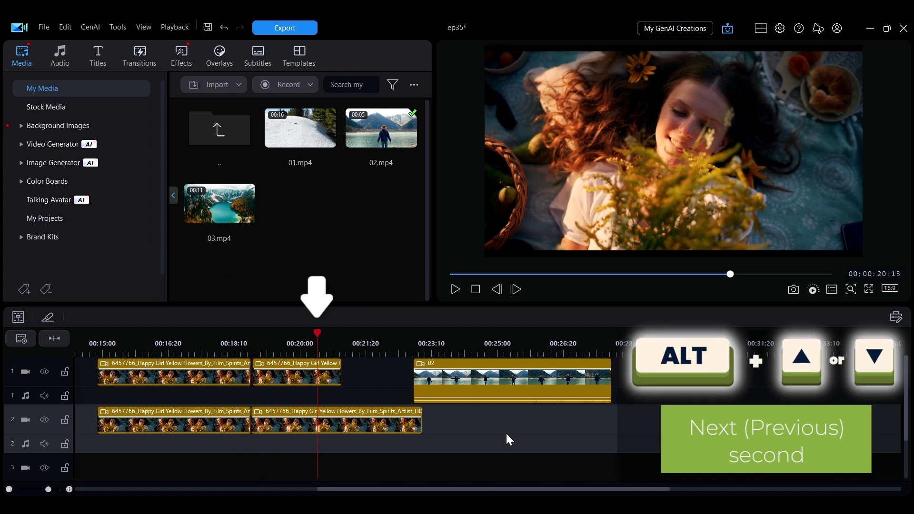
{"action": "key", "text": "alt+Up"}
{"action": "key", "text": "alt+Up"}
{"action": "key", "text": "alt+Up"}
{"action": "key", "text": "alt+Up"}
{"action": "key", "text": "alt+Up"}
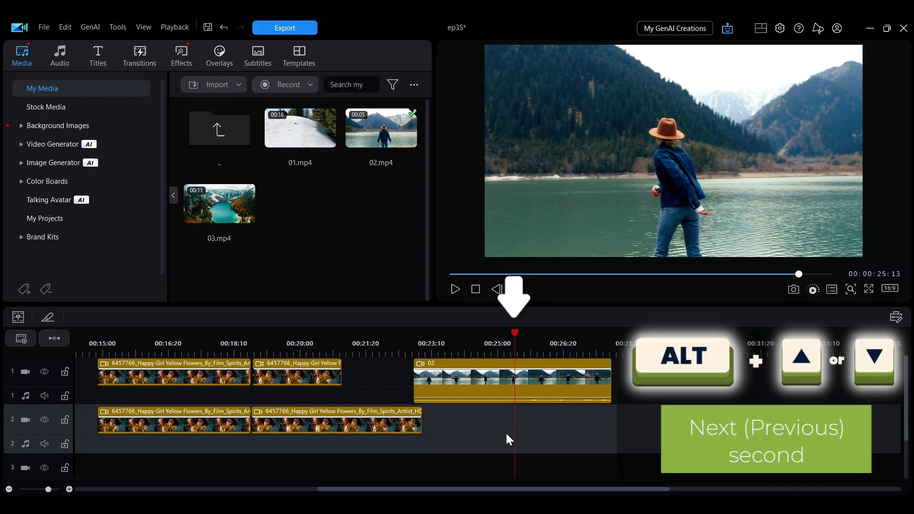
{"action": "key", "text": "alt+Up"}
{"action": "key", "text": "alt+Up"}
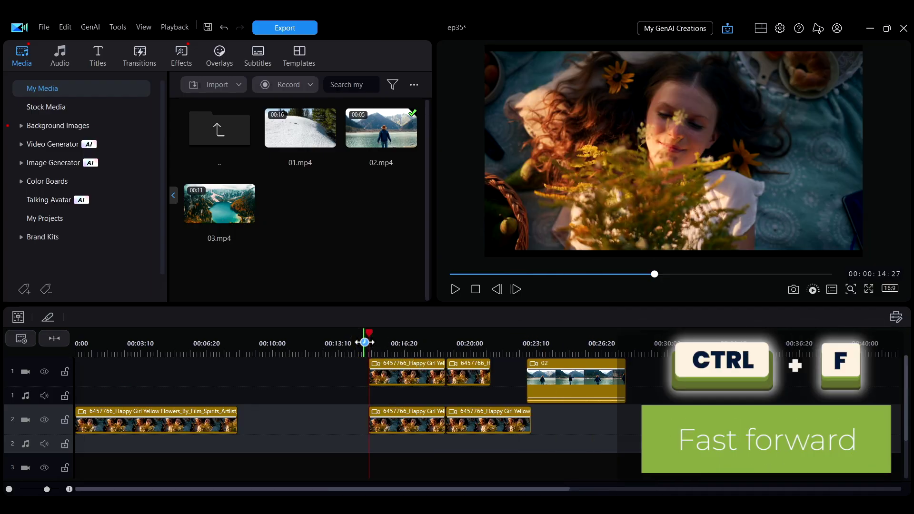
Step: Fast-forward at 2X, 4X and 8X, then jump to the project start and end (00:00:27:27)
{"action": "key", "text": "ctrl+f"}
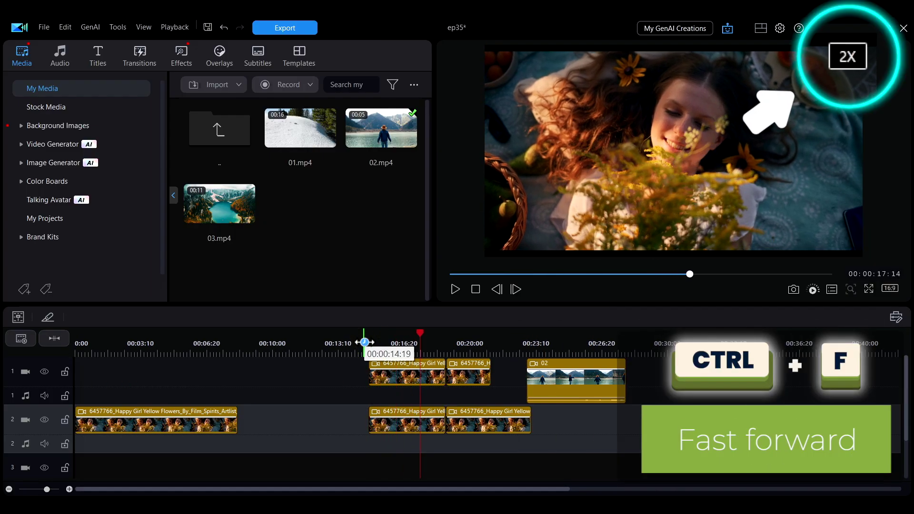
{"action": "key", "text": "ctrl+f"}
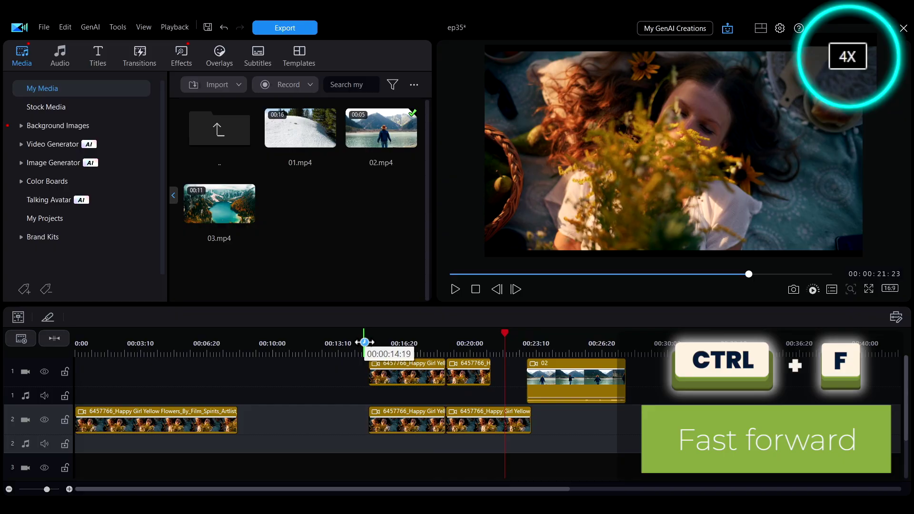
{"action": "key", "text": "ctrl+f"}
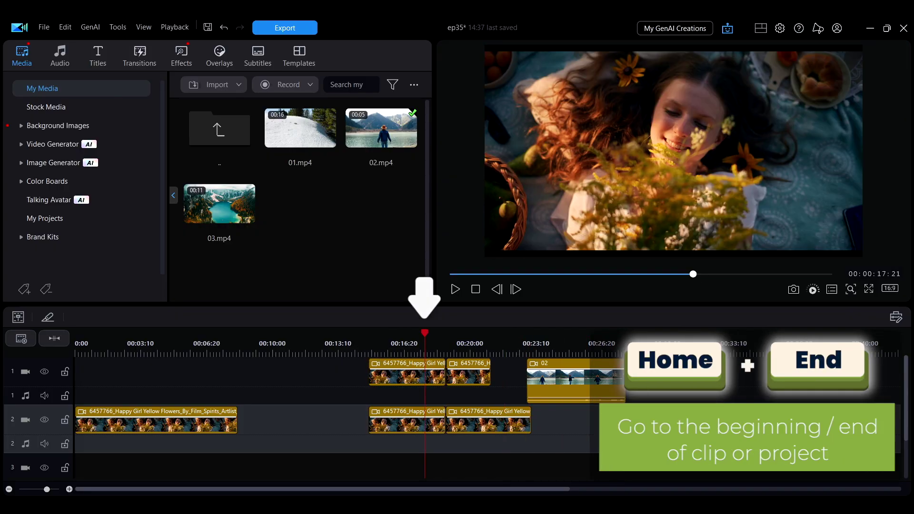
{"action": "key", "text": "Home"}
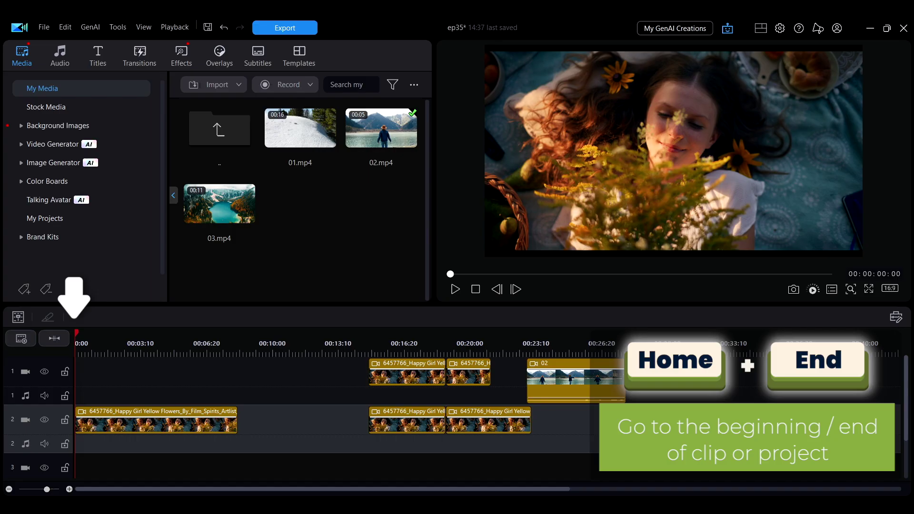
{"action": "key", "text": "End"}
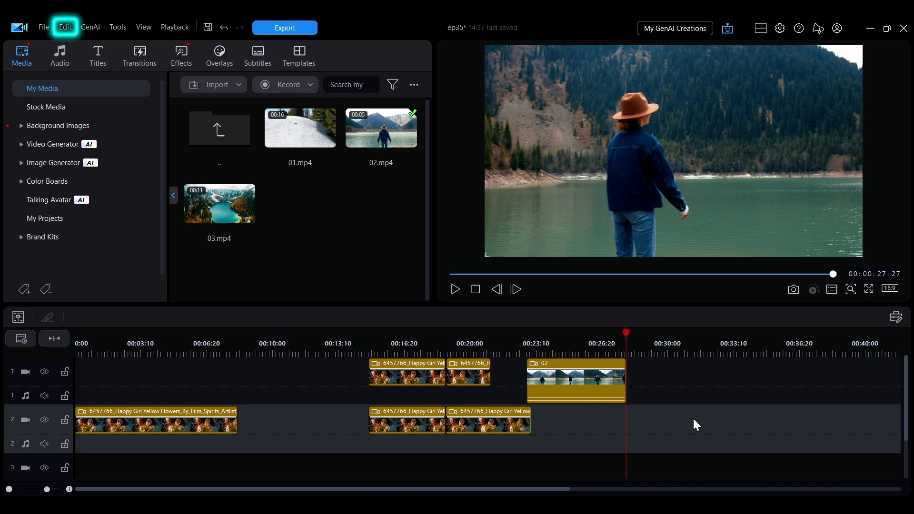
Step: Select the 02 lake clip and open Edit > Keyboard Hotkeys > Customize
{"action": "left_click", "coordinate": [599, 381]}
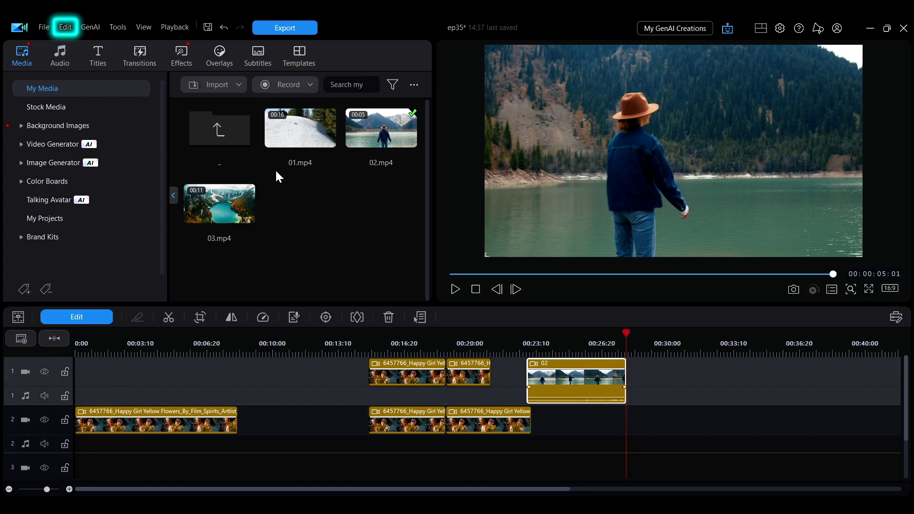
{"action": "left_click", "coordinate": [67, 30]}
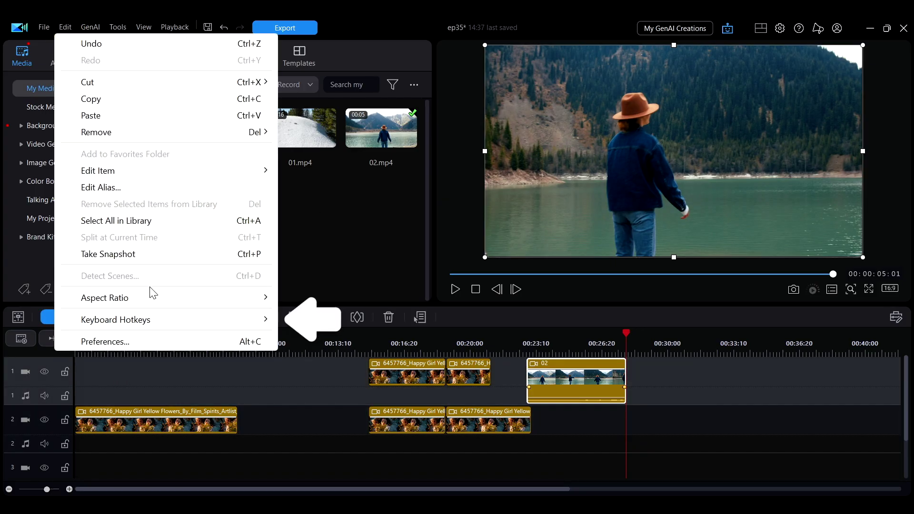
{"action": "mouse_move", "coordinate": [153, 319]}
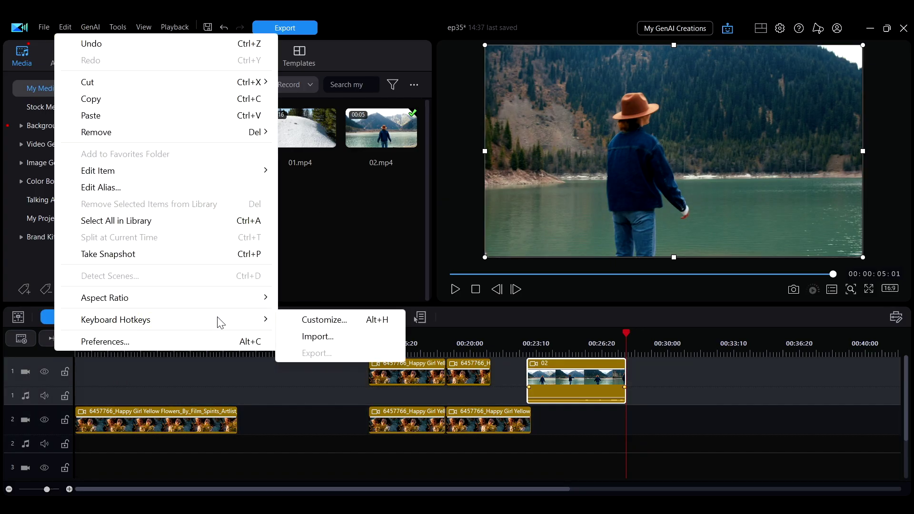
{"action": "left_click", "coordinate": [385, 319]}
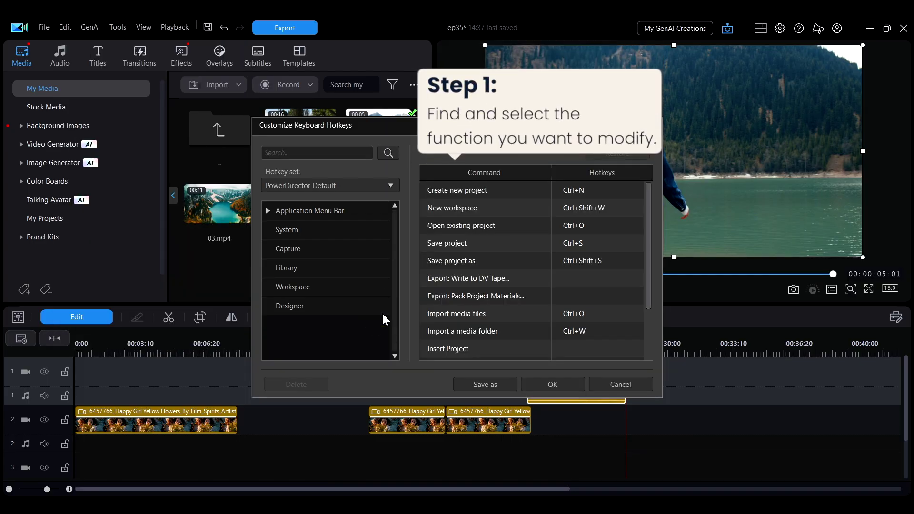
Step: Change the Workspace > Select Range hotkey from X to R
{"action": "left_click", "coordinate": [295, 290]}
{"action": "left_click", "coordinate": [510, 296]}
{"action": "left_click", "coordinate": [571, 296]}
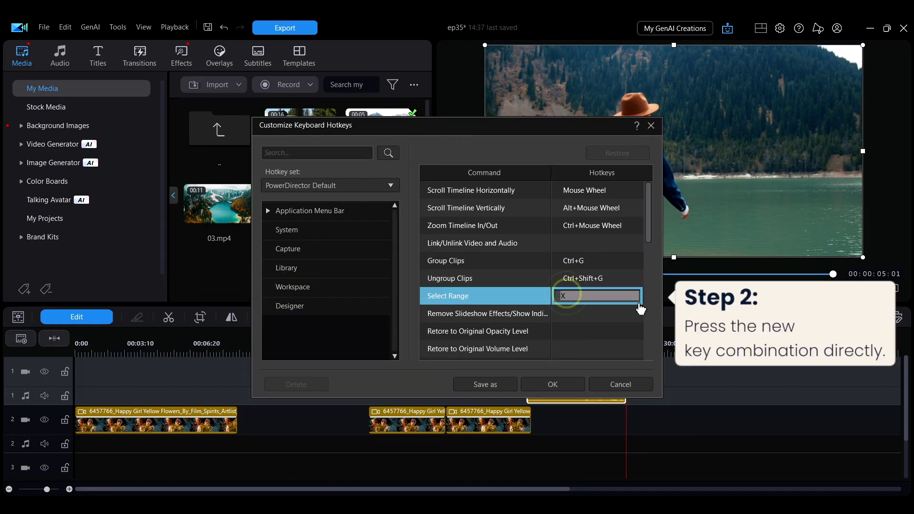
{"action": "key", "text": "x"}
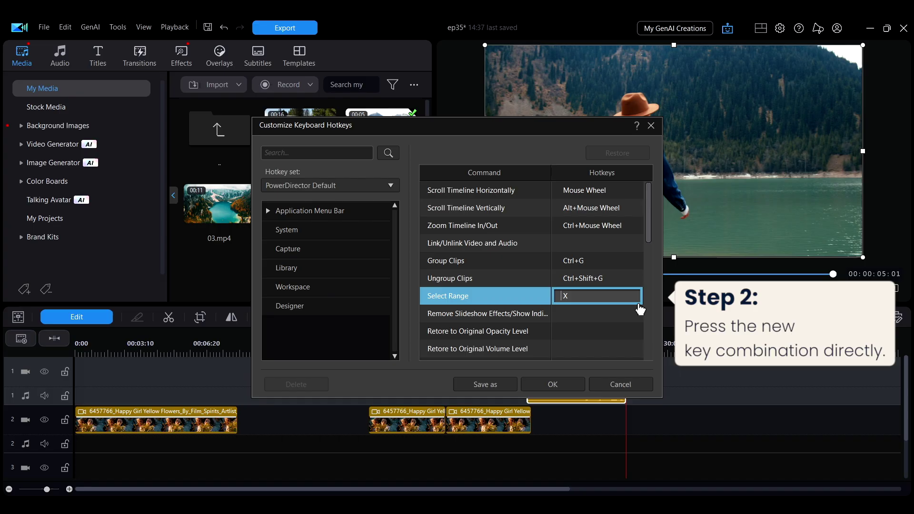
{"action": "key", "text": "r"}
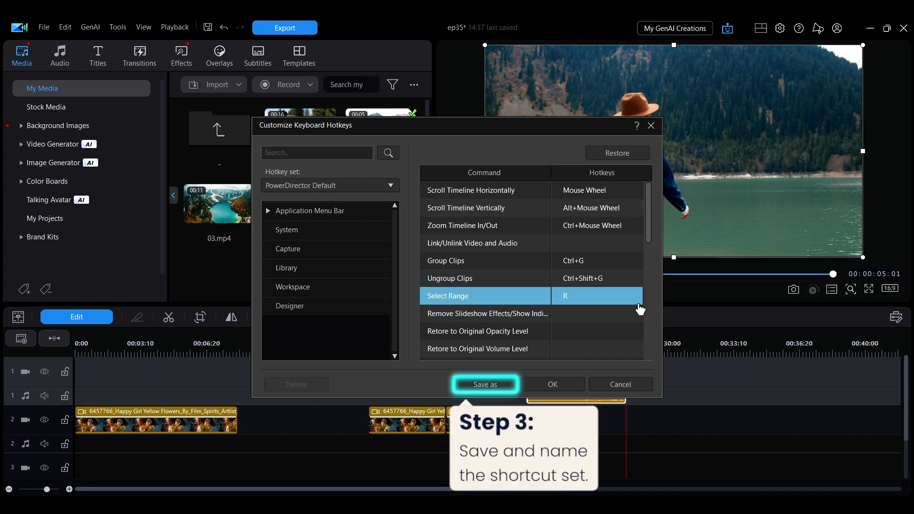
Step: Save the modified shortcuts as a new hotkey set named 'new'
{"action": "left_click", "coordinate": [498, 379]}
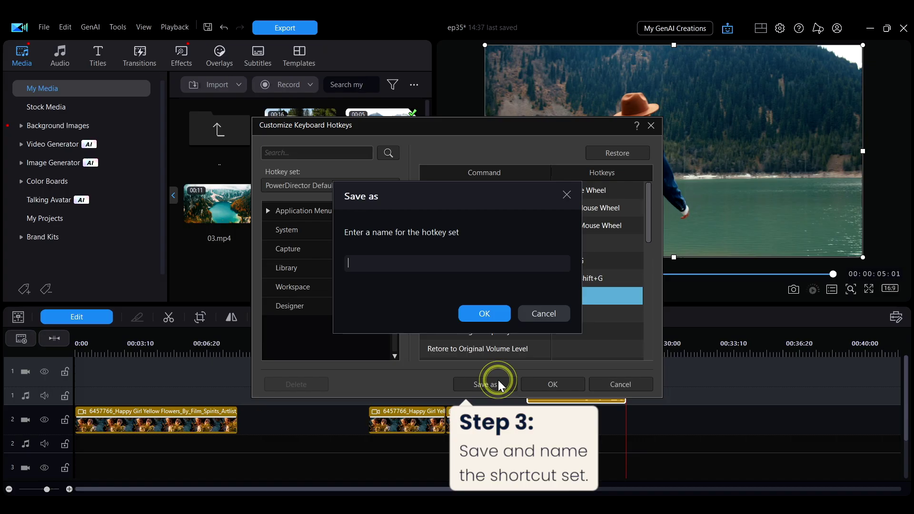
{"action": "type", "text": "new"}
{"action": "left_click", "coordinate": [478, 314]}
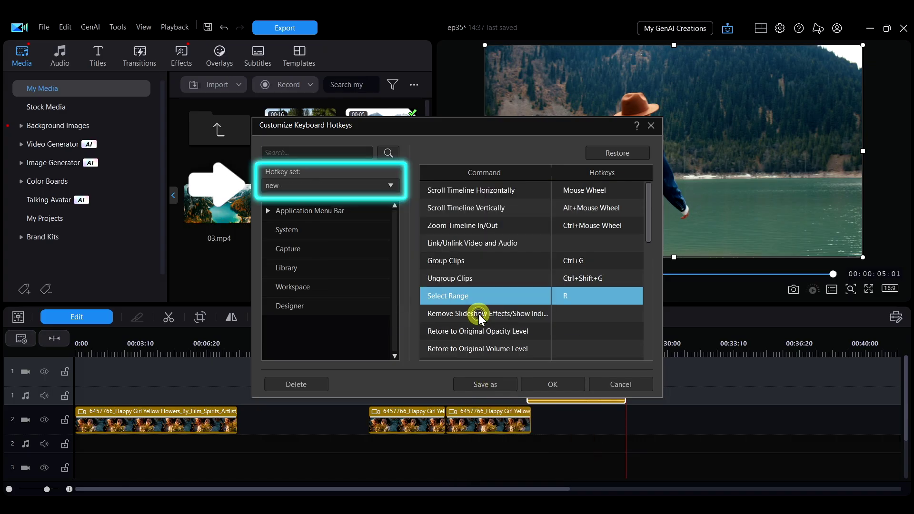
Step: Switch the hotkey set between PowerDirector Default and 'new' to compare Select Range keys
{"action": "left_click", "coordinate": [394, 188]}
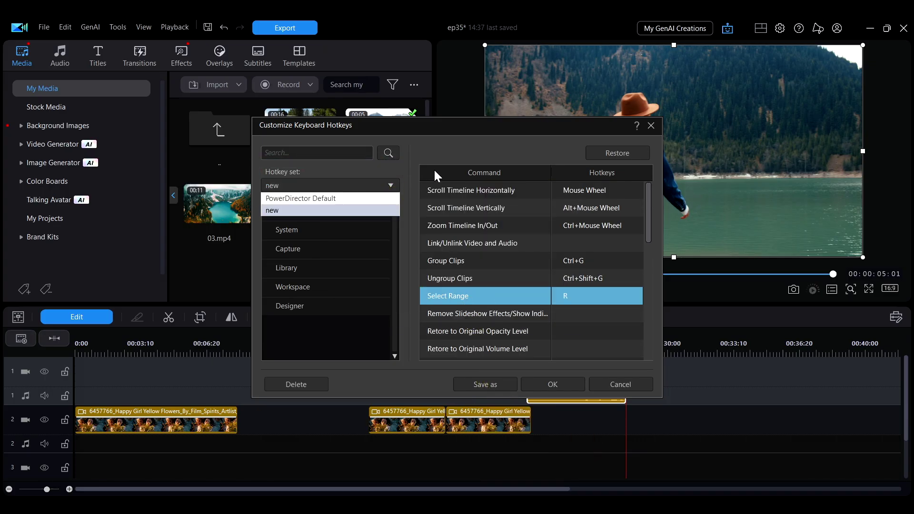
{"action": "left_click", "coordinate": [377, 197]}
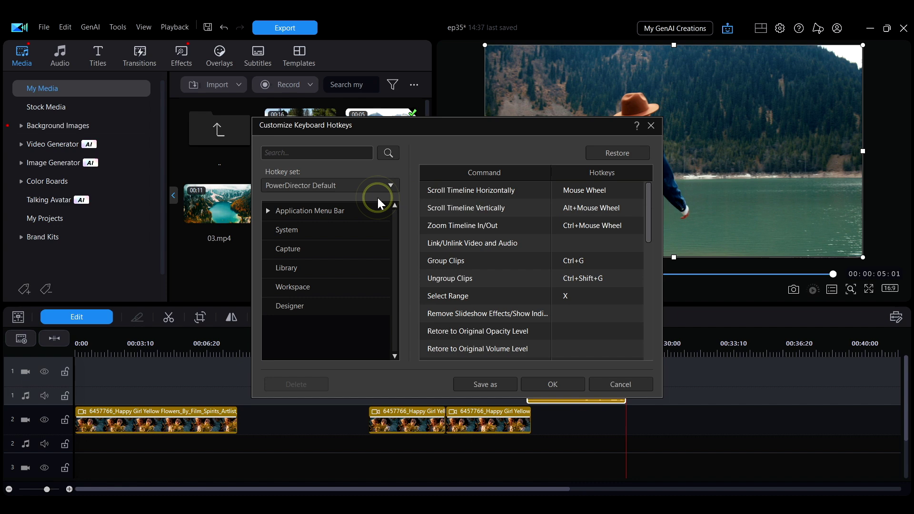
{"action": "left_click", "coordinate": [383, 187]}
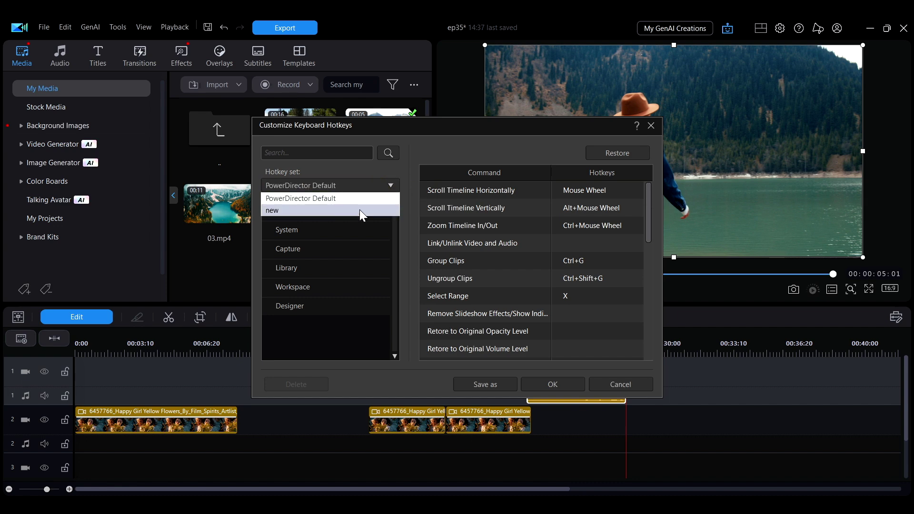